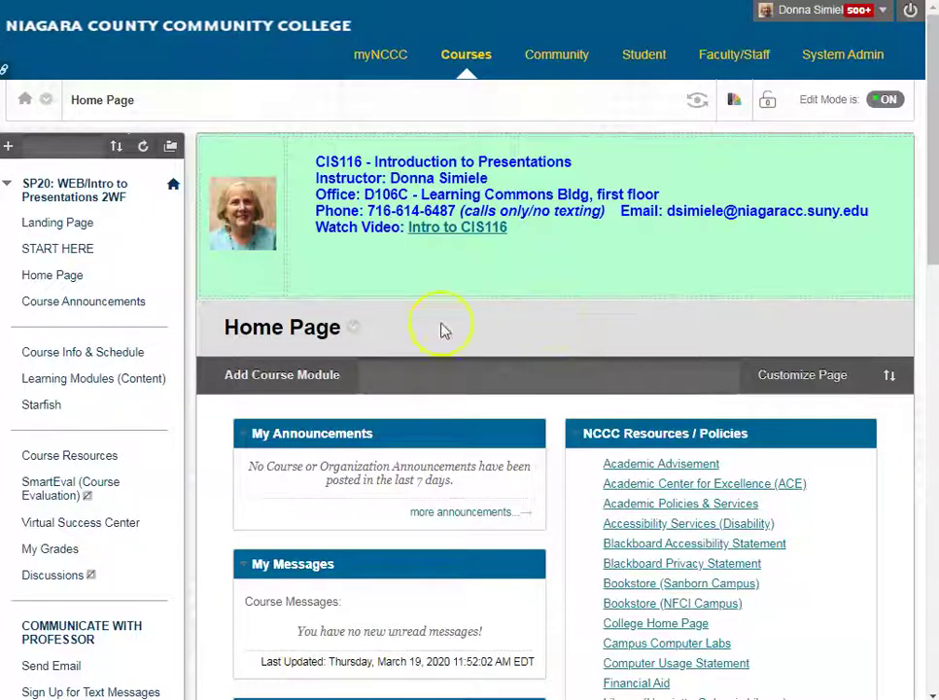
Open Course Tools > Tests, Surveys, and Pools in the Intro to Presentations course.
scroll(43, 331, "down", 1)
scroll(44, 331, "down", 7)
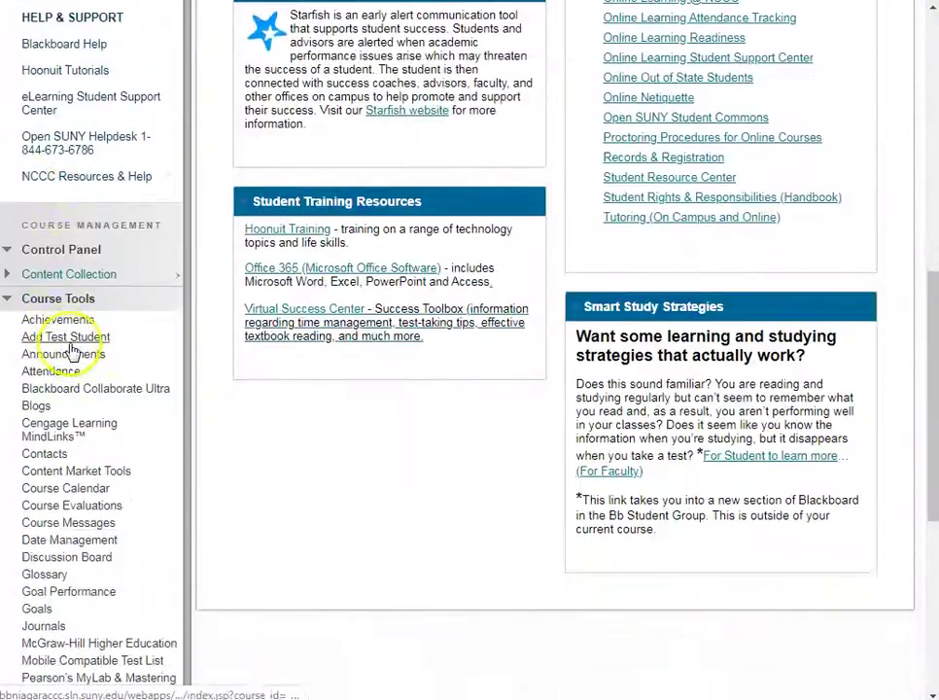
left_click(28, 300)
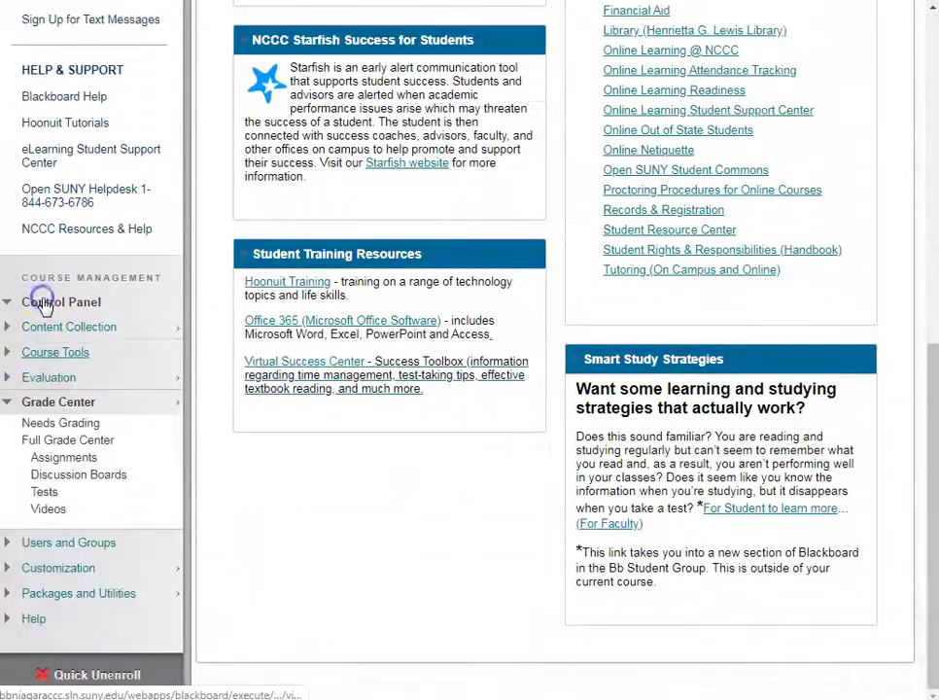
left_click(59, 354)
scroll(69, 361, "down", 5)
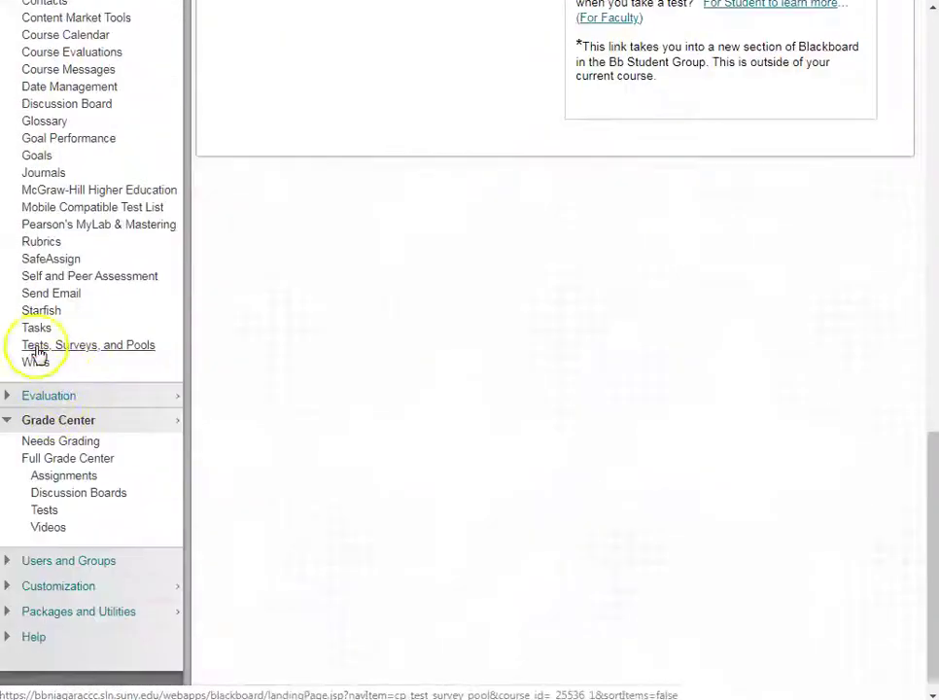
left_click(64, 348)
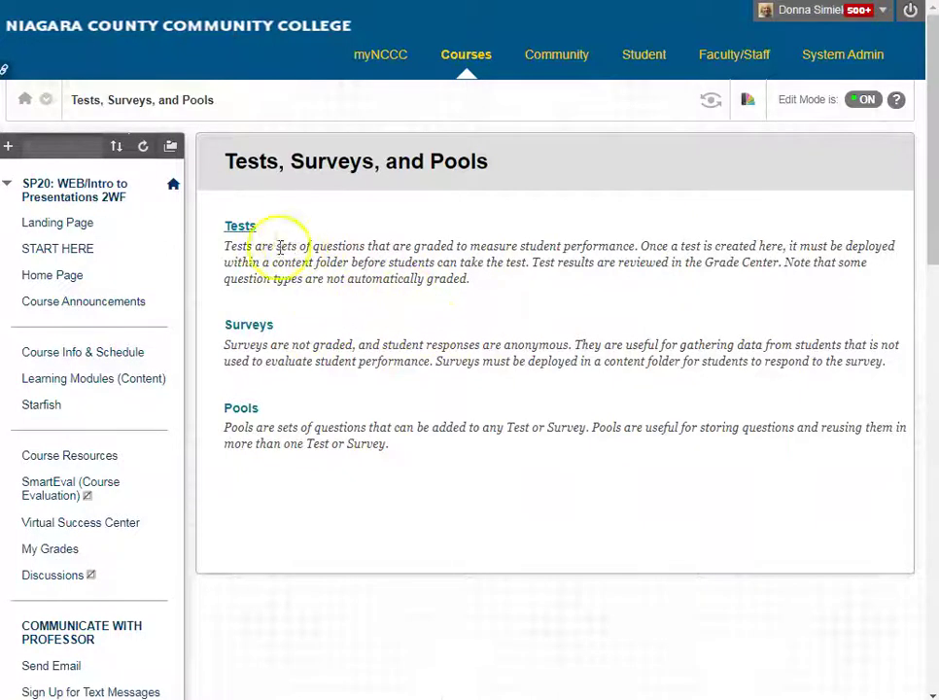
Export Mod 2 Quiz from the Tests list to the local computer as a zip.
left_click(243, 226)
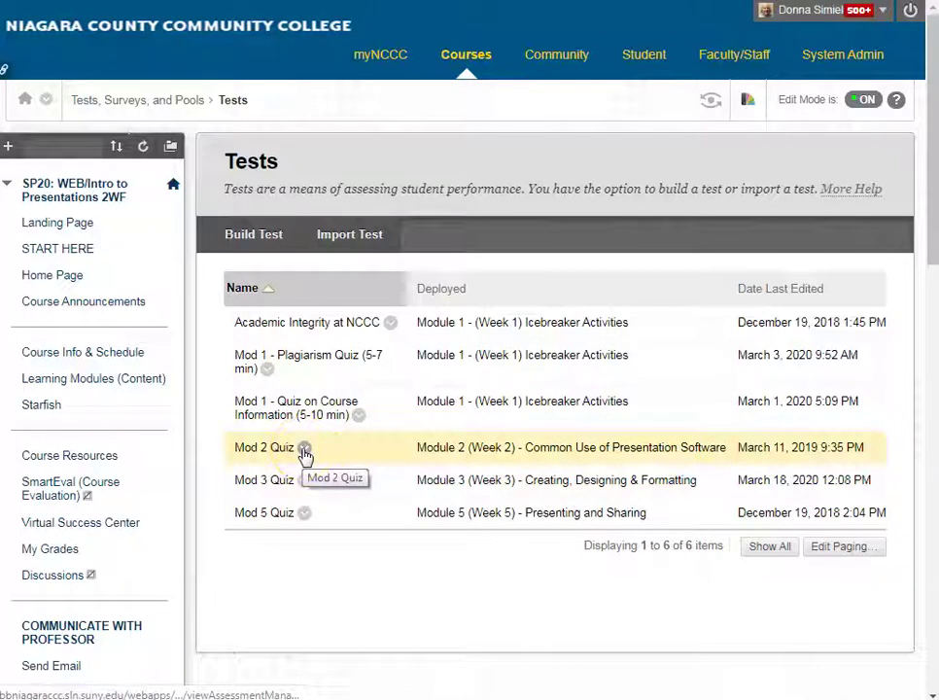
left_click(305, 449)
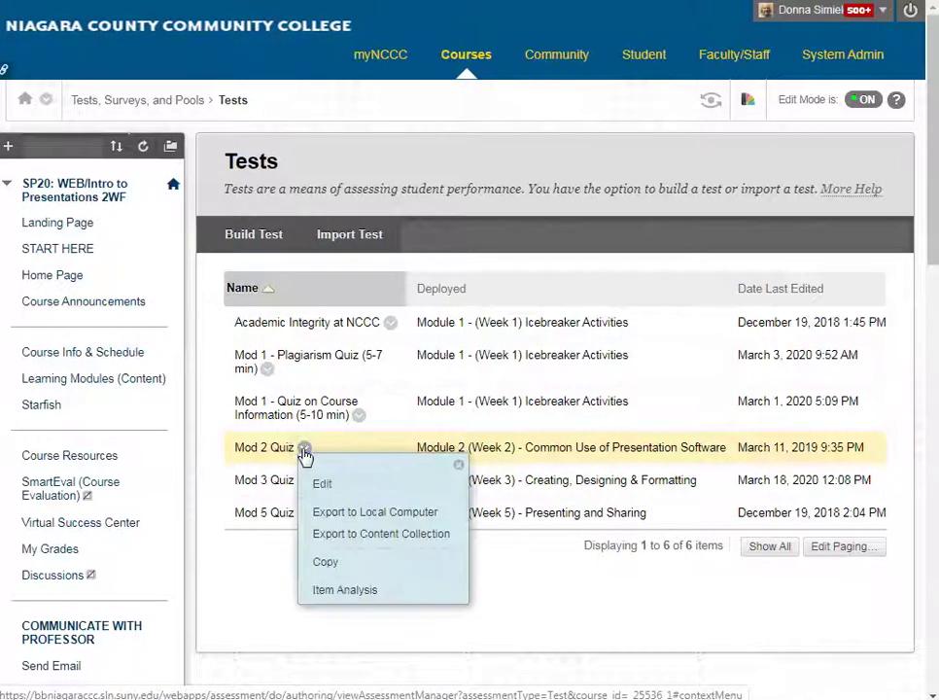
left_click(318, 519)
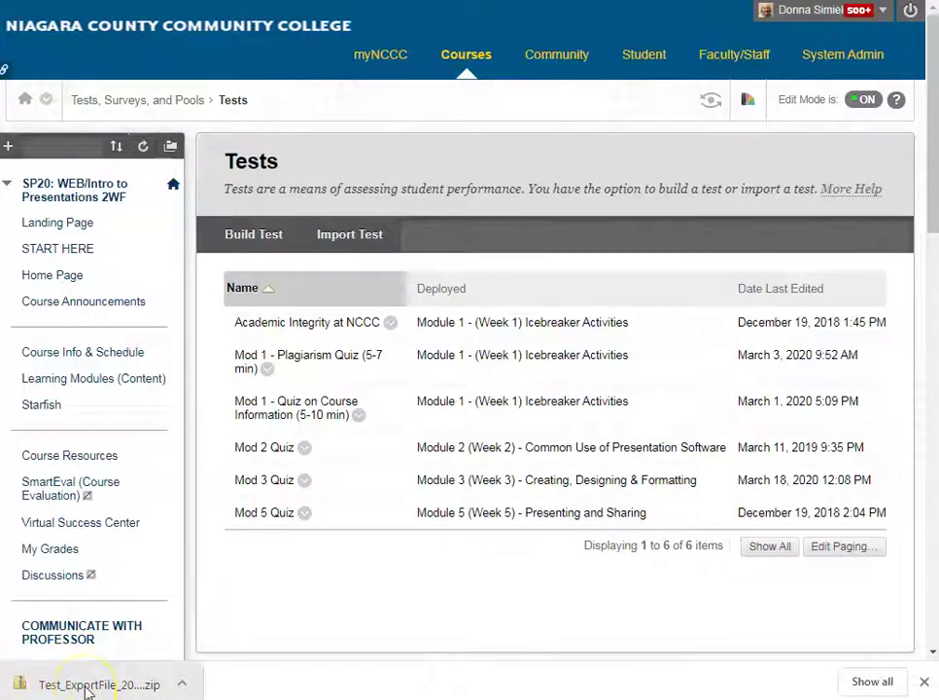
Return to myNCCC and open the NCCC_Training_Template course under My Courses.
left_click(381, 55)
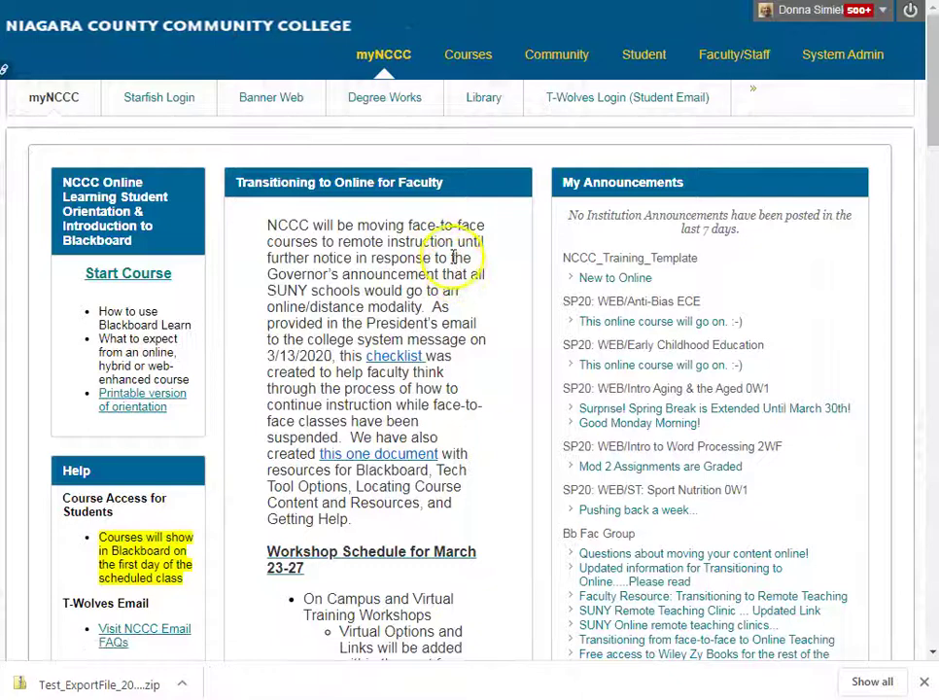
scroll(452, 255, "down", 9)
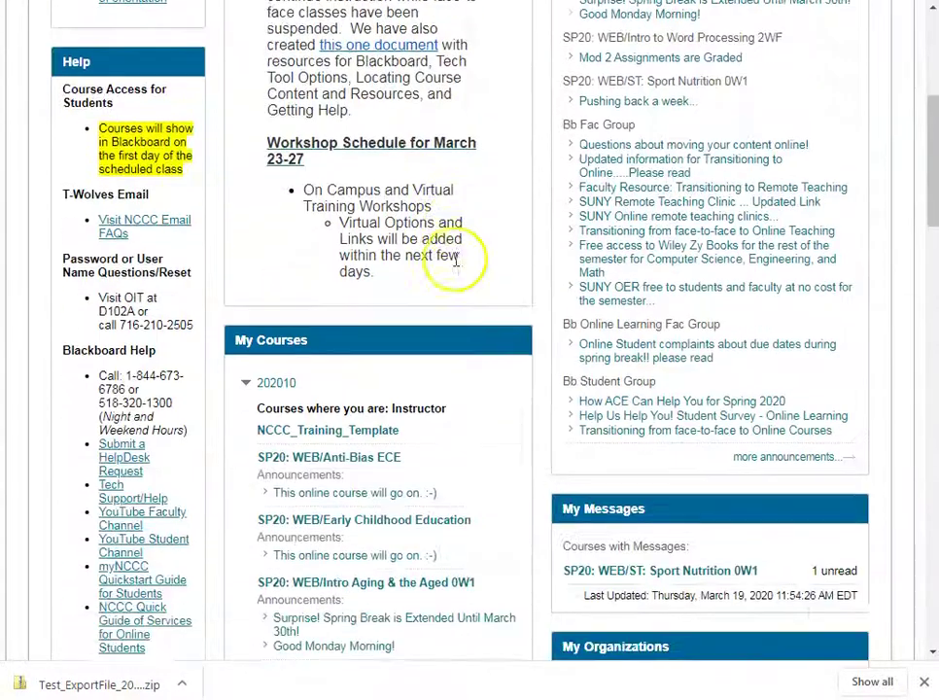
left_click(350, 386)
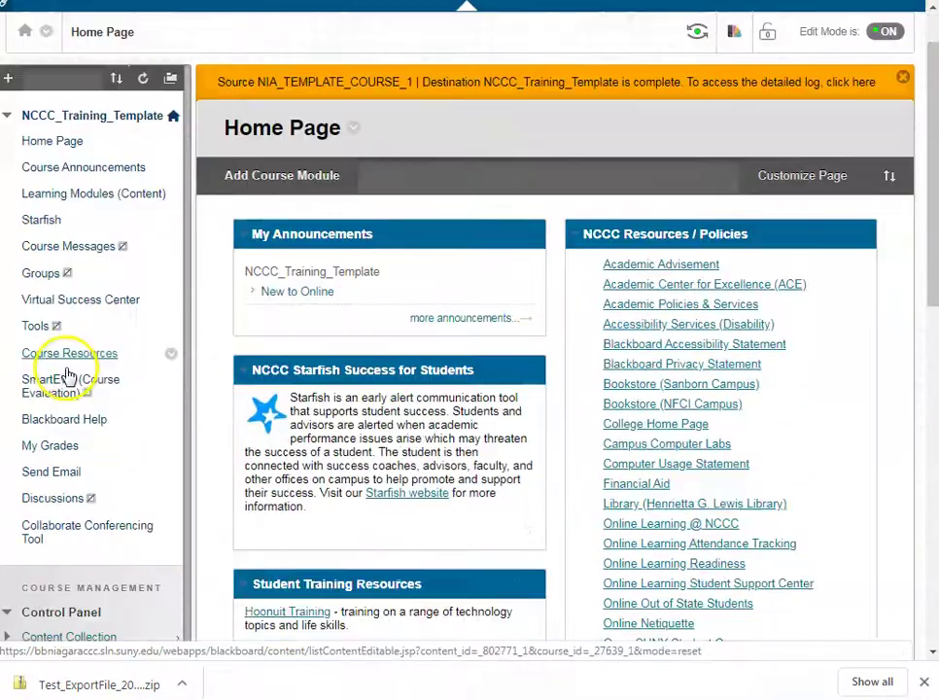
Open Tests, Surveys, and Pools from the training course's Course Tools.
scroll(66, 376, "down", 8)
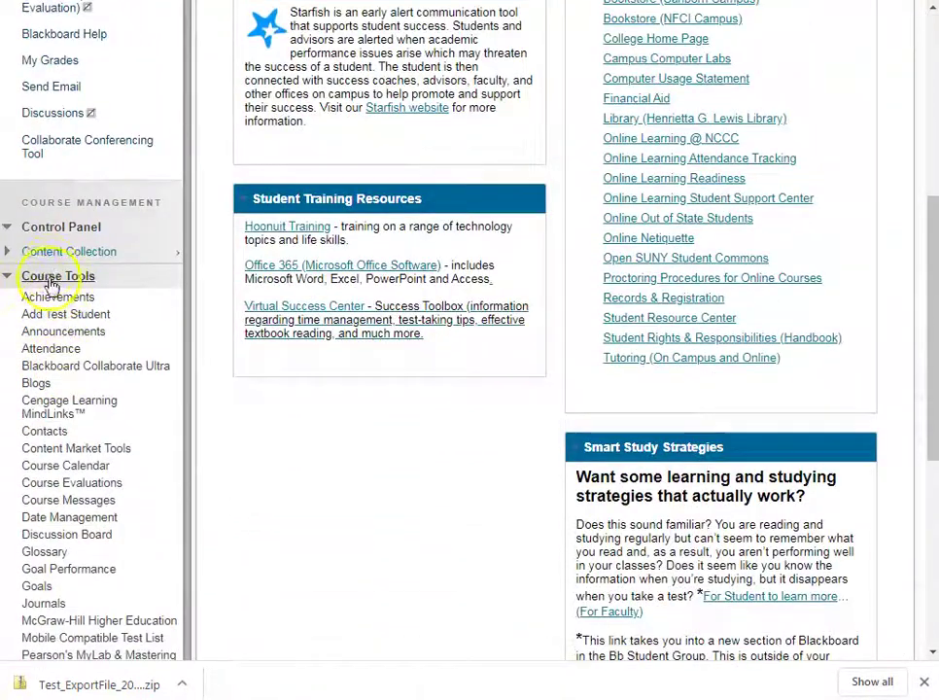
scroll(60, 340, "down", 4)
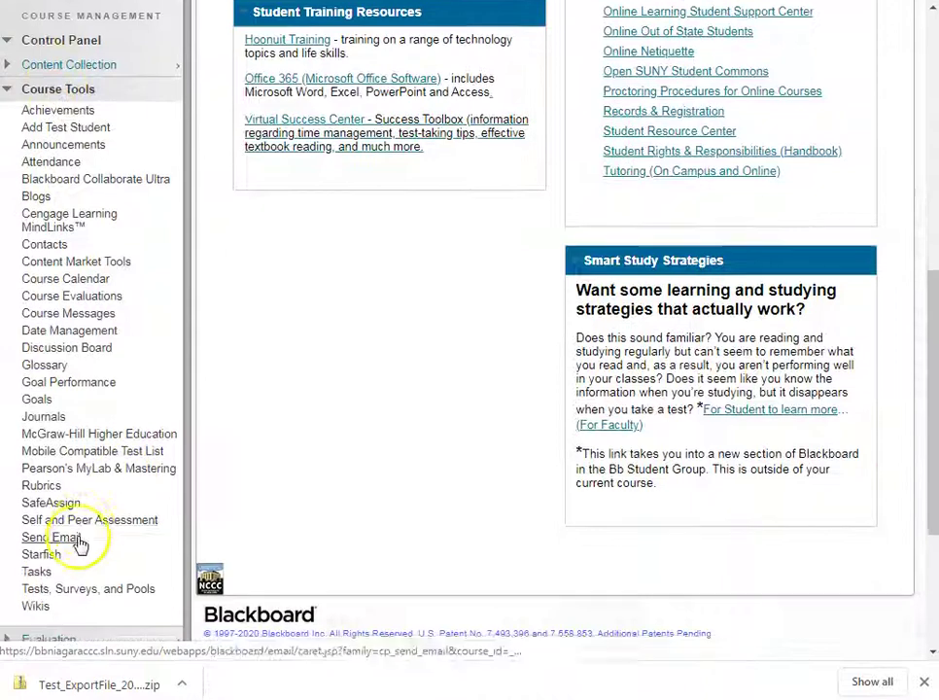
scroll(80, 546, "down", 4)
left_click(93, 418)
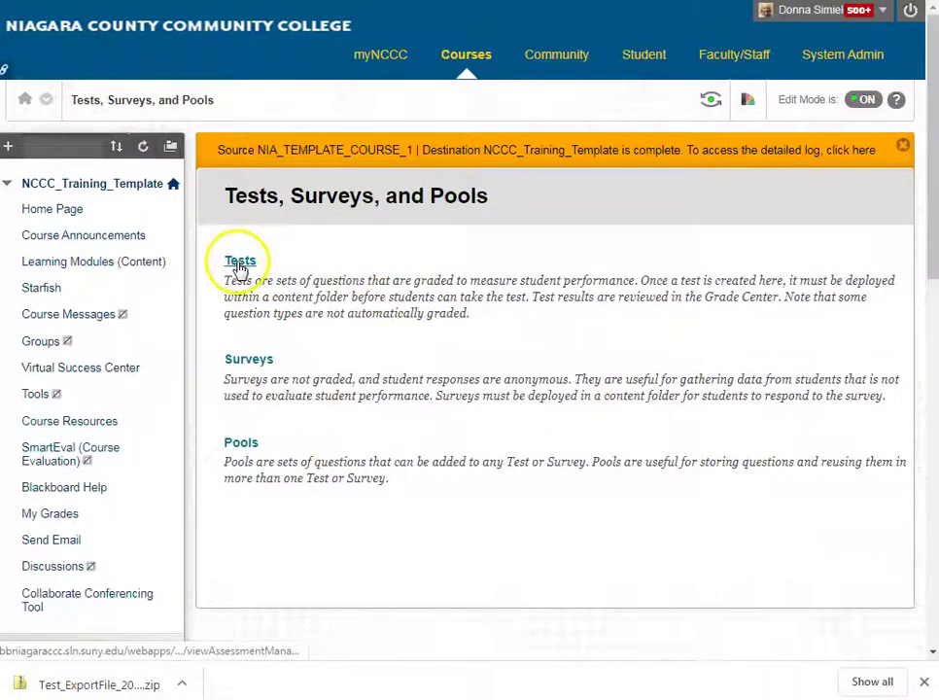
Go to the training course's Tests list and start an Import Test.
left_click(240, 262)
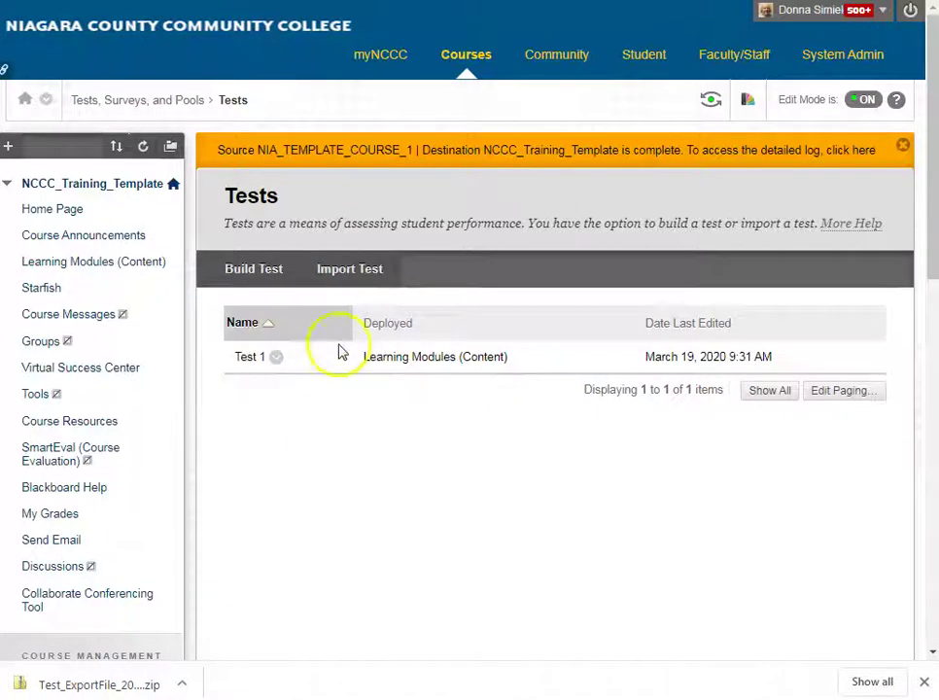
left_click(342, 271)
Attach Test_ExportFile_202010-NIA-CIS-116-2WF_Mod 2 Quiz.zip from Downloads as the import file.
left_click(424, 445)
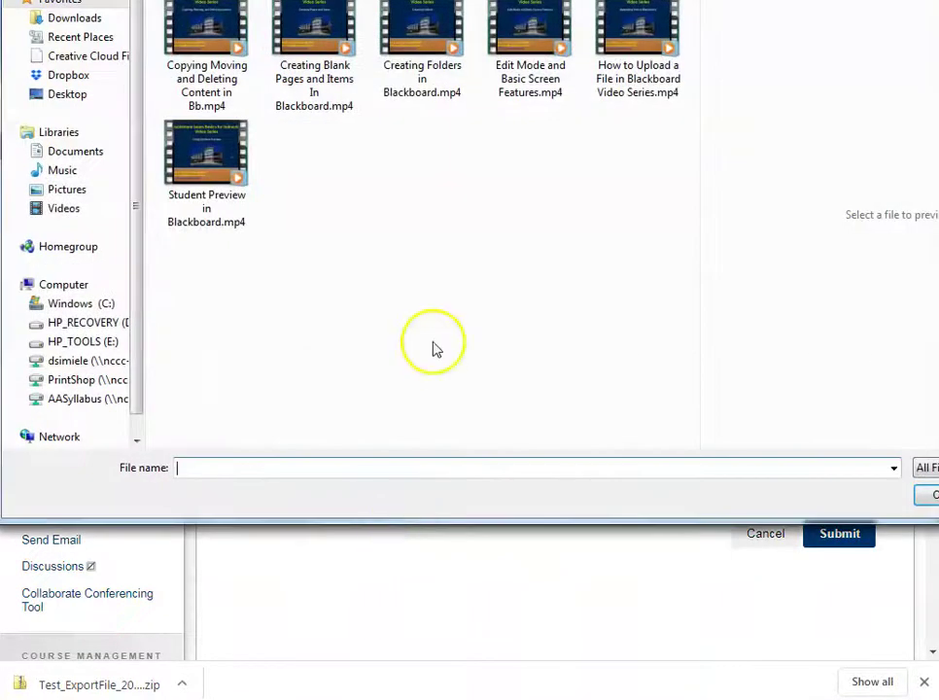
left_click_drag(687, 0, 690, 58)
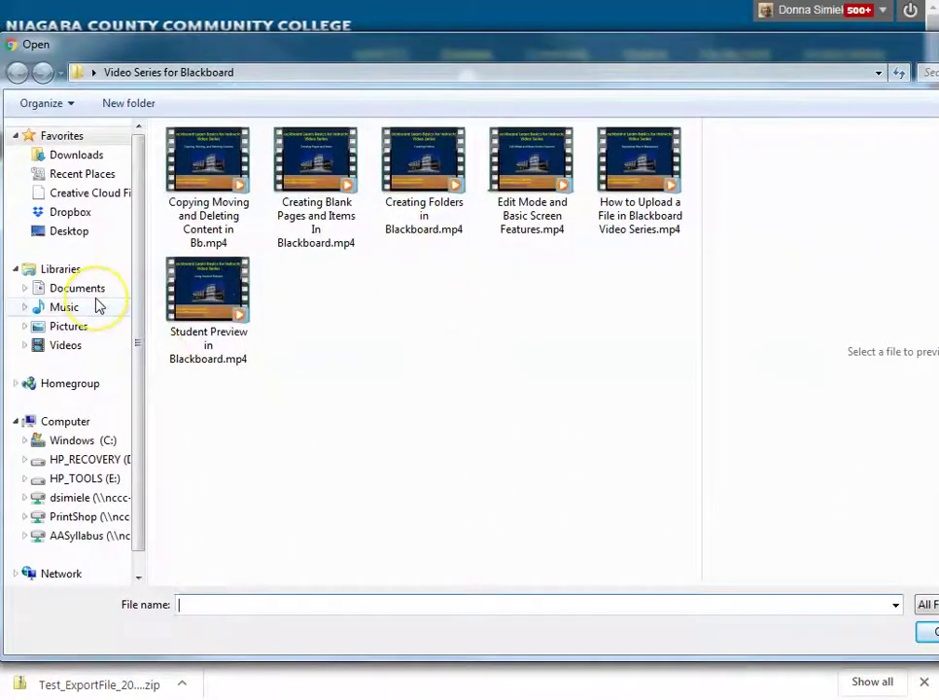
left_click(73, 157)
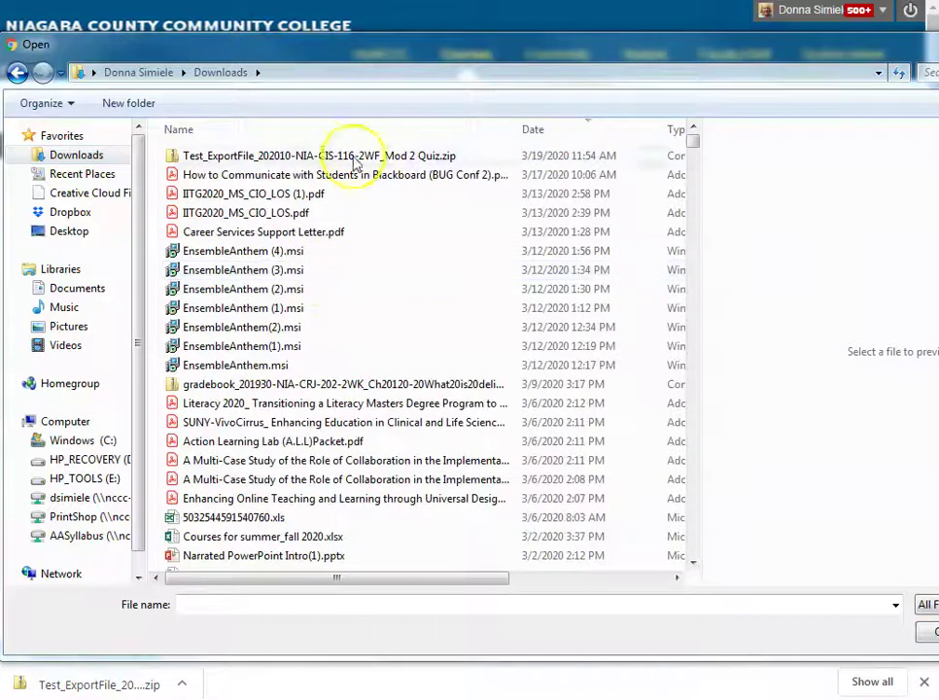
left_click(319, 159)
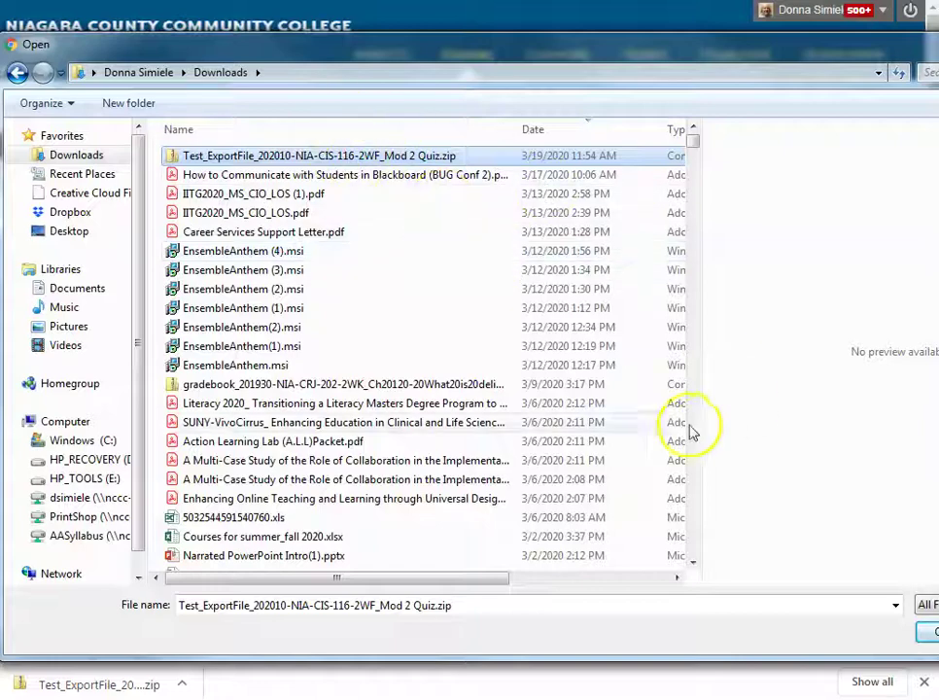
left_click_drag(928, 49, 790, 80)
left_click(815, 649)
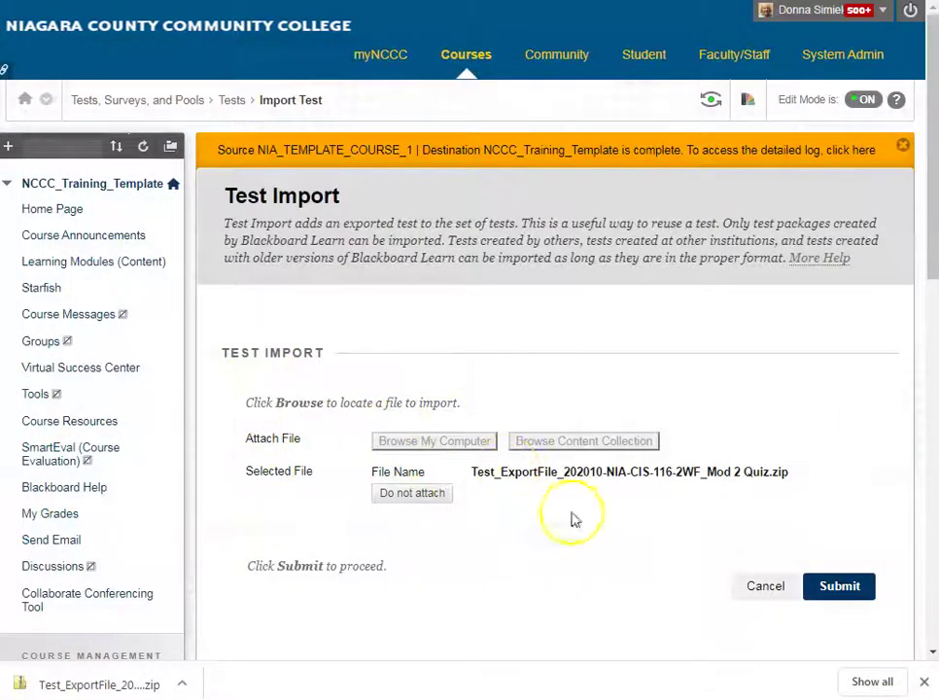
Submit the Mod 2 Quiz import, confirm Test Import Complete, and go to Learning Modules (Content).
left_click(837, 587)
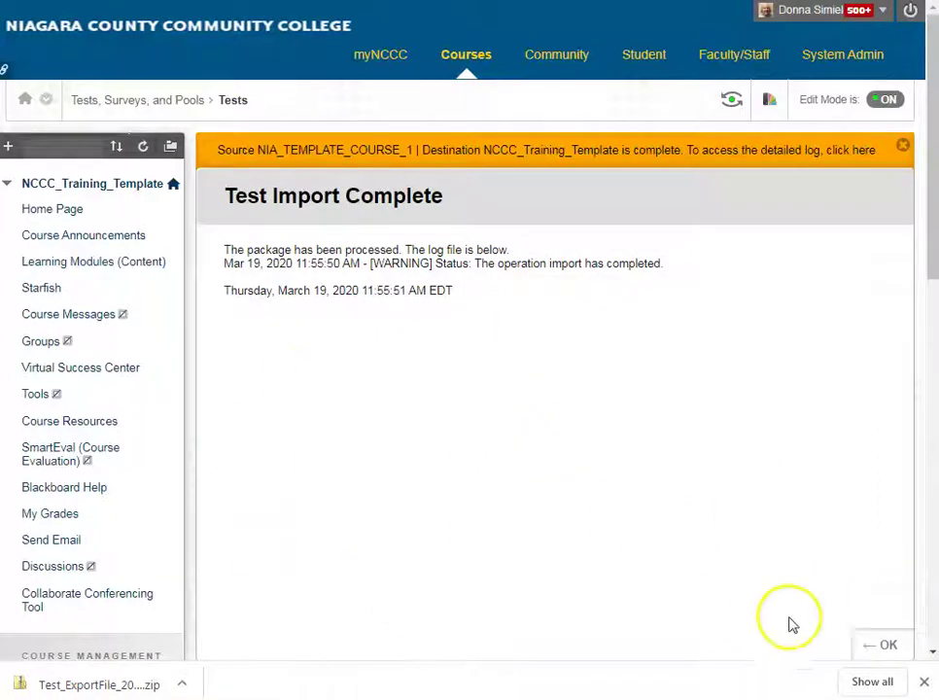
left_click(872, 647)
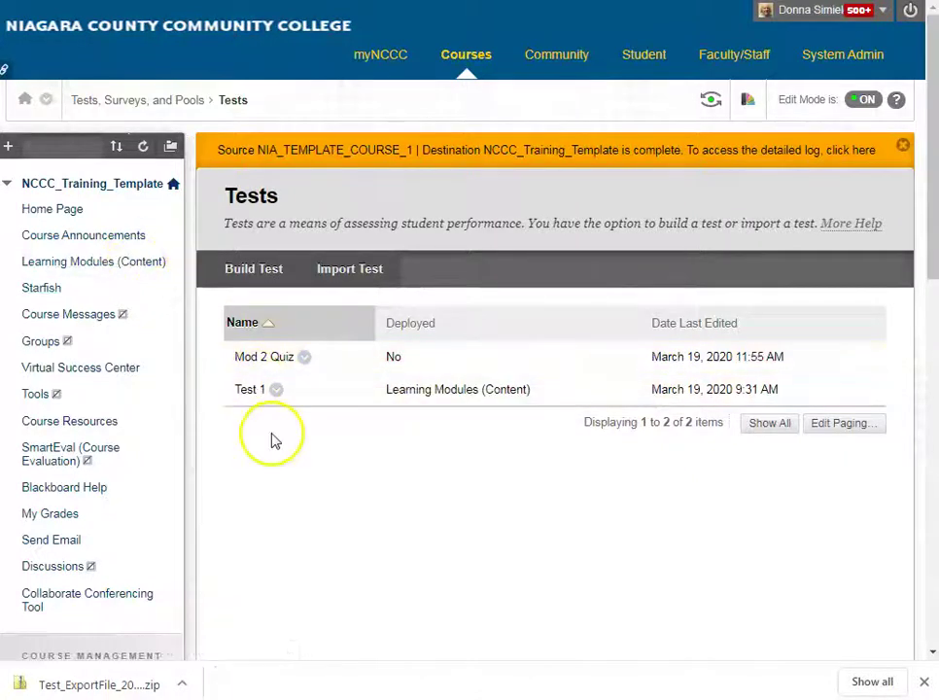
left_click(124, 264)
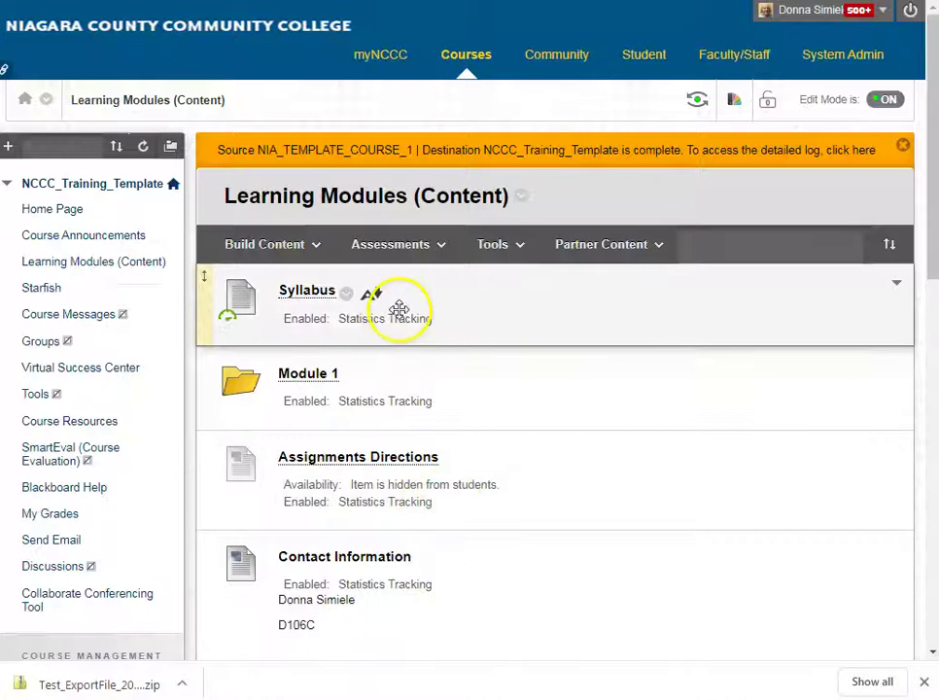
Add an Assessments > Test item using the existing Mod 2 Quiz and submit.
left_click(389, 247)
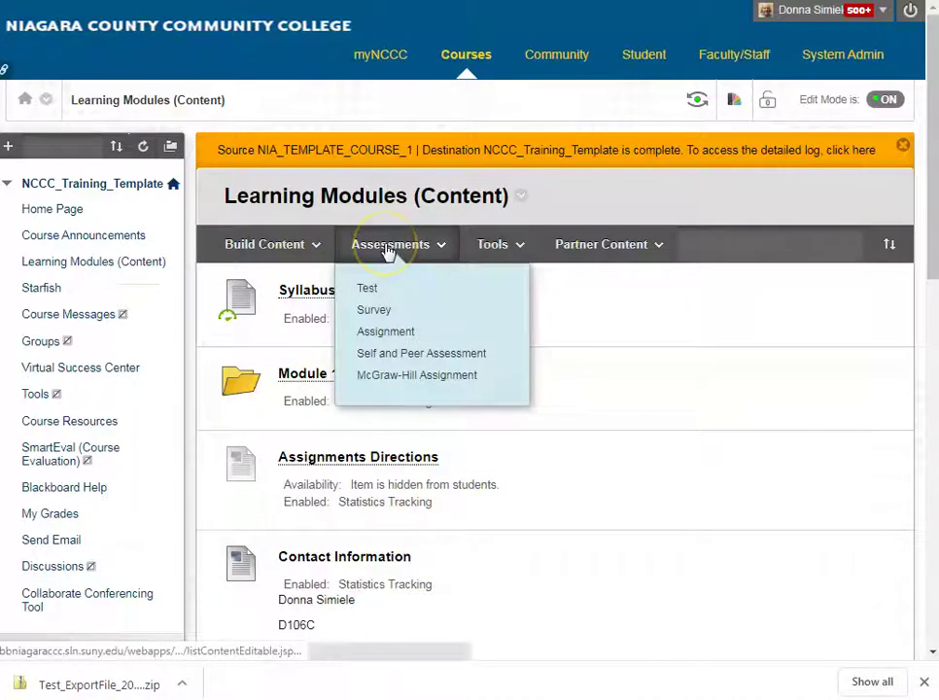
left_click(374, 286)
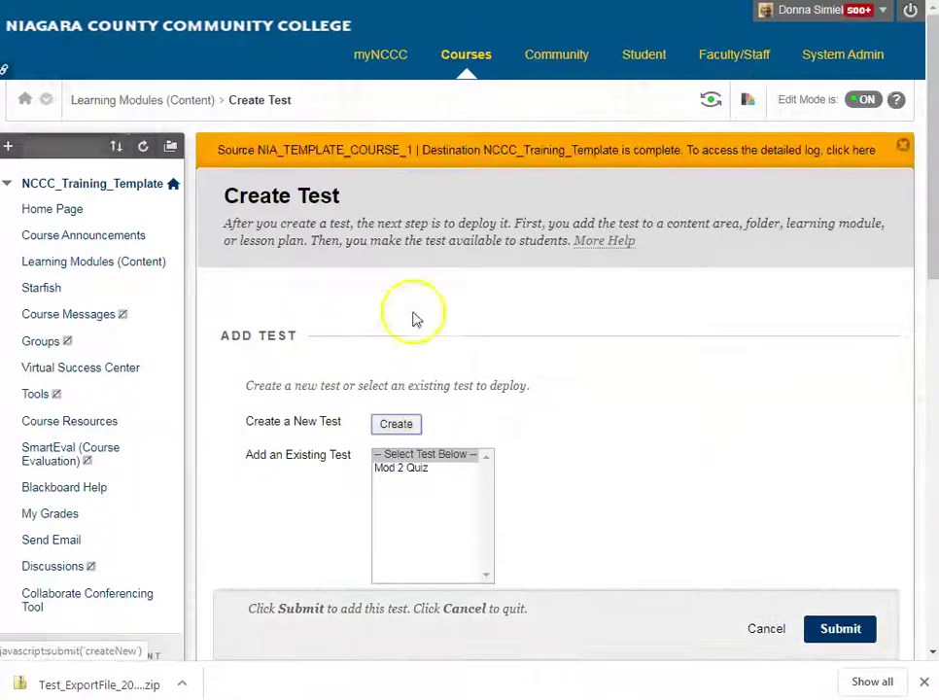
left_click(397, 471)
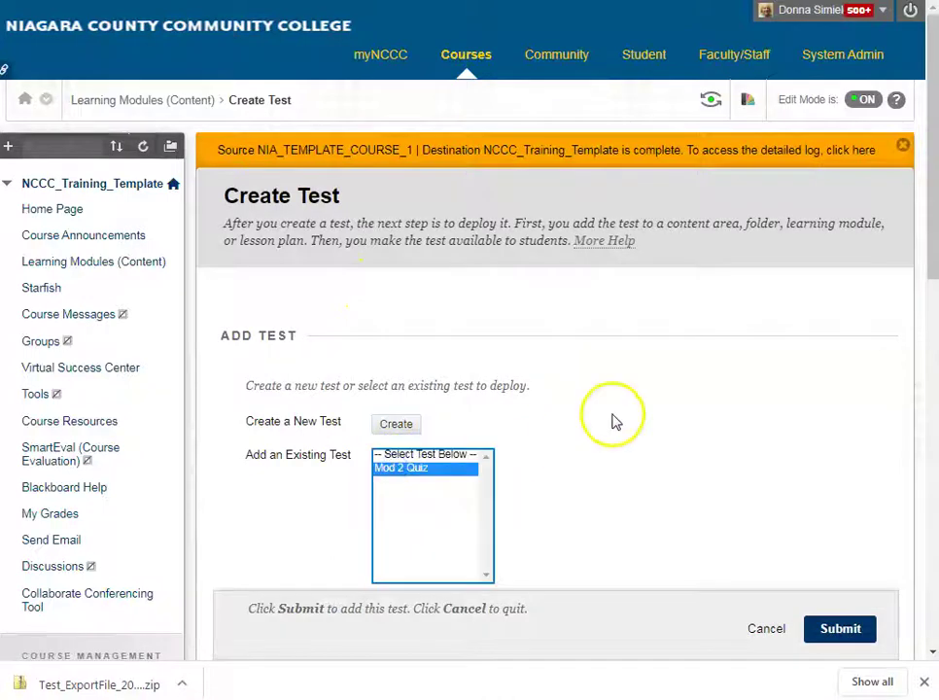
scroll(605, 423, "down", 3)
left_click(836, 394)
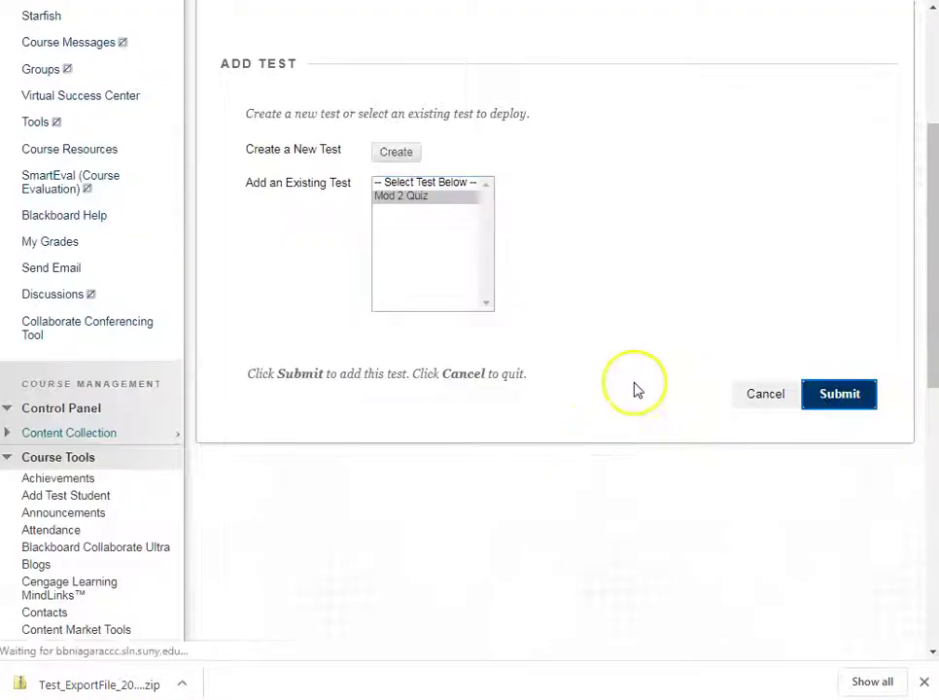
Set Make available to students to Yes for Mod 2 Quiz.
scroll(653, 391, "down", 10)
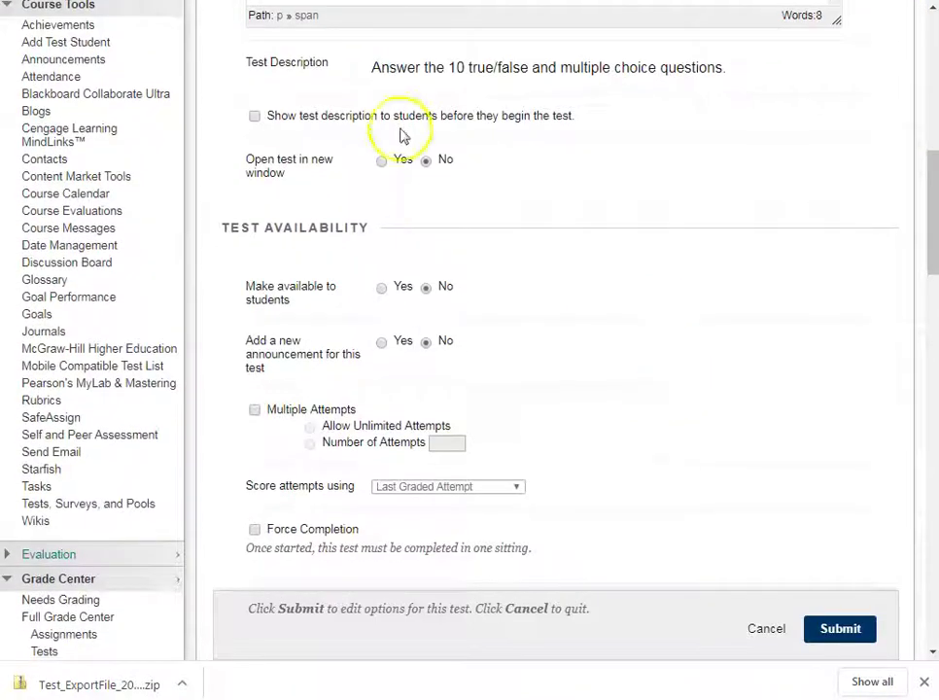
scroll(525, 301, "down", 1)
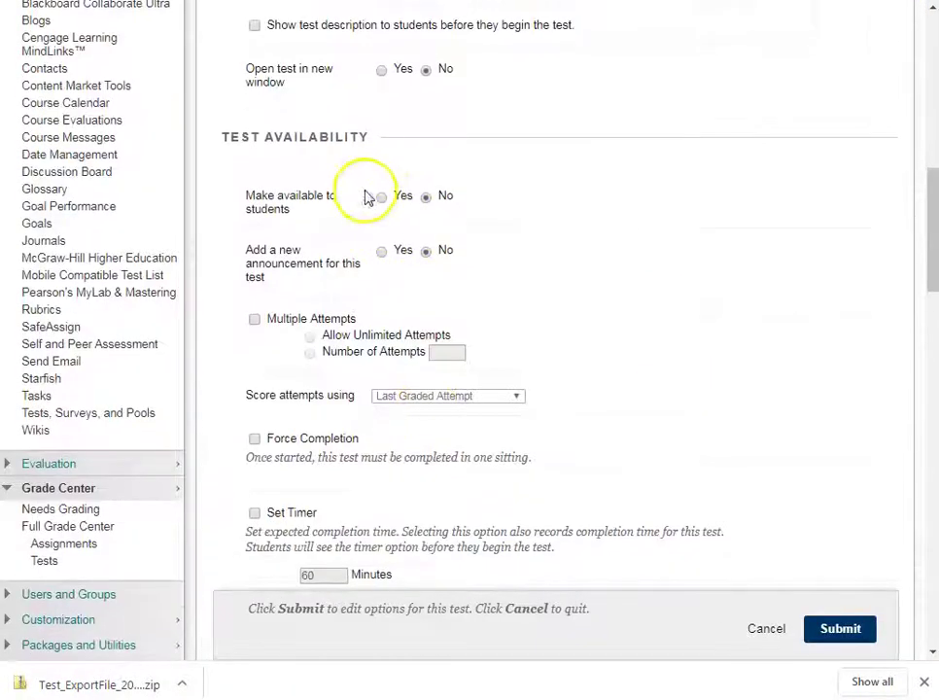
left_click(385, 201)
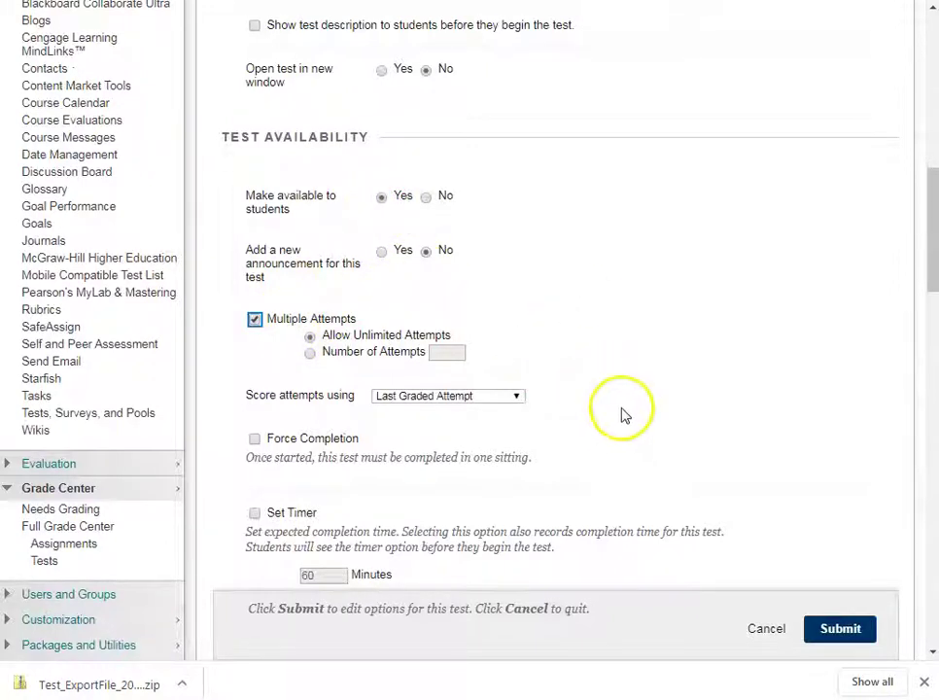
Allow multiple attempts, limited to 2, scored using Highest Grade.
scroll(615, 430, "down", 2)
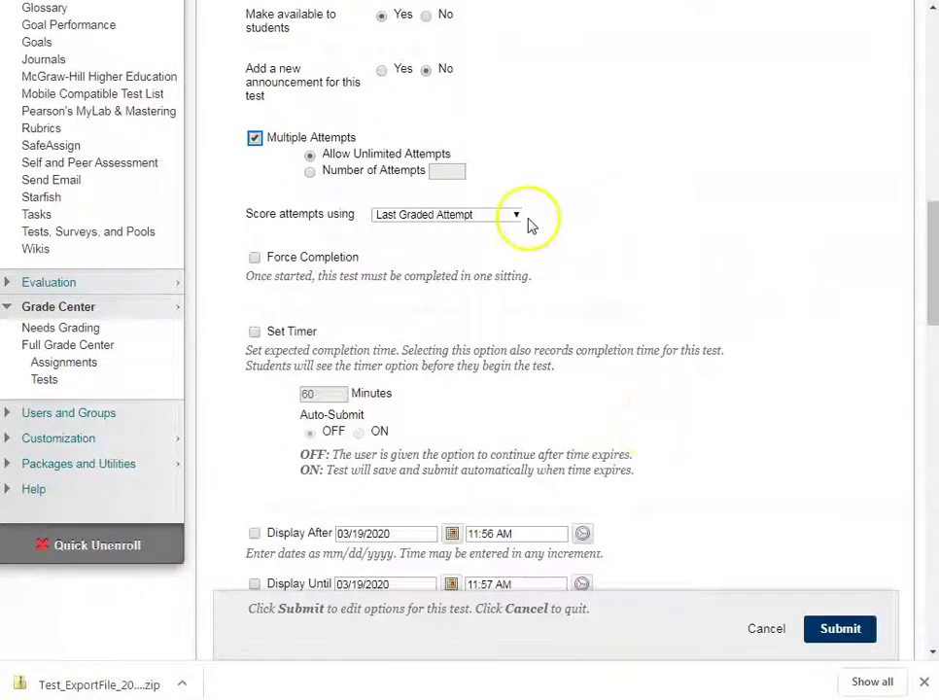
left_click(363, 174)
left_click(447, 170)
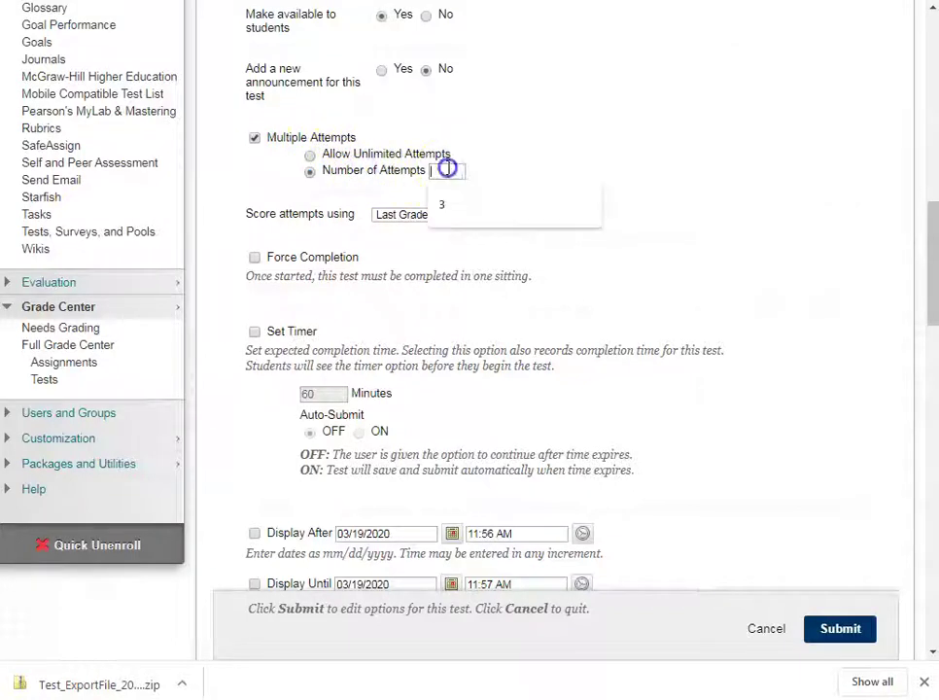
type("2")
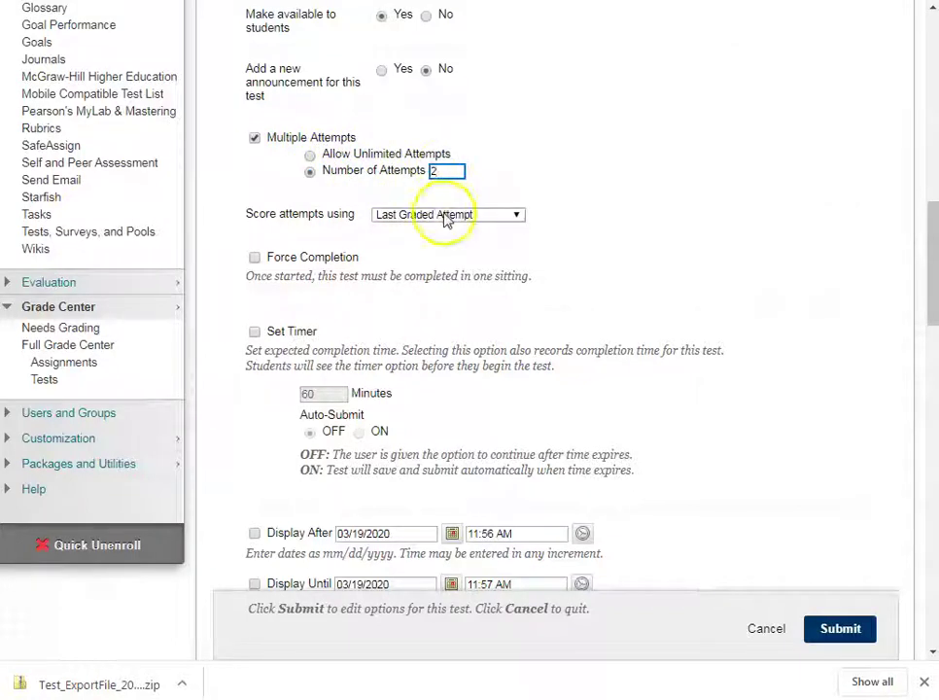
left_click(445, 216)
left_click(436, 242)
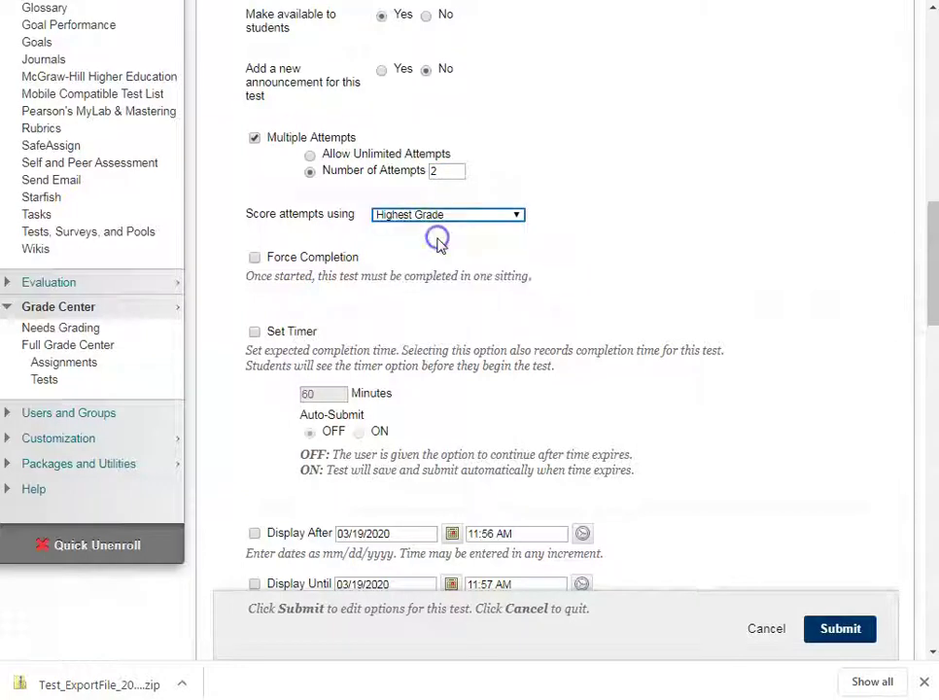
scroll(311, 292, "down", 1)
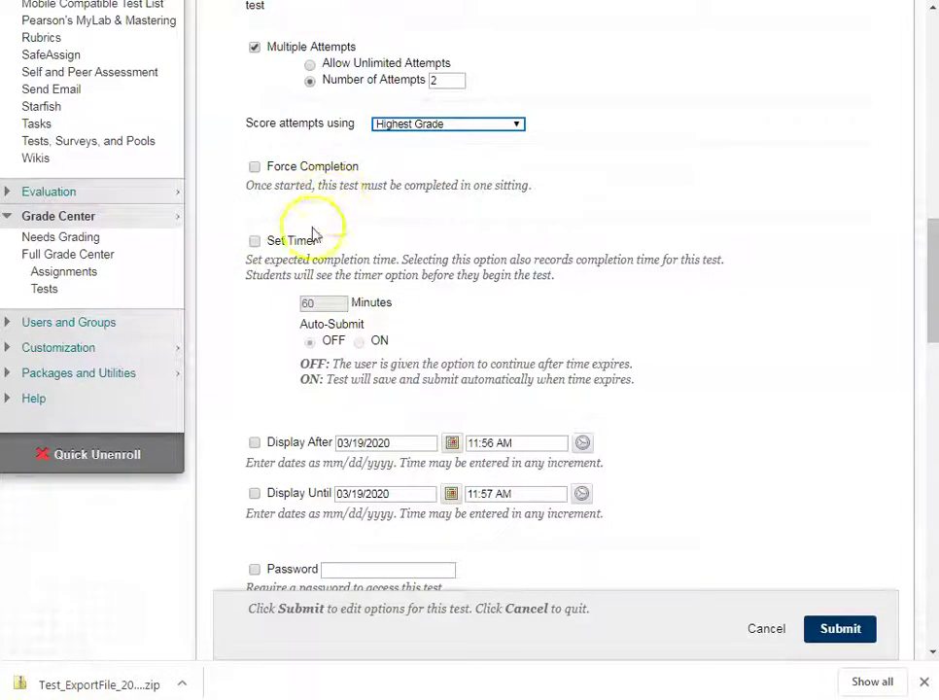
scroll(497, 300, "down", 2)
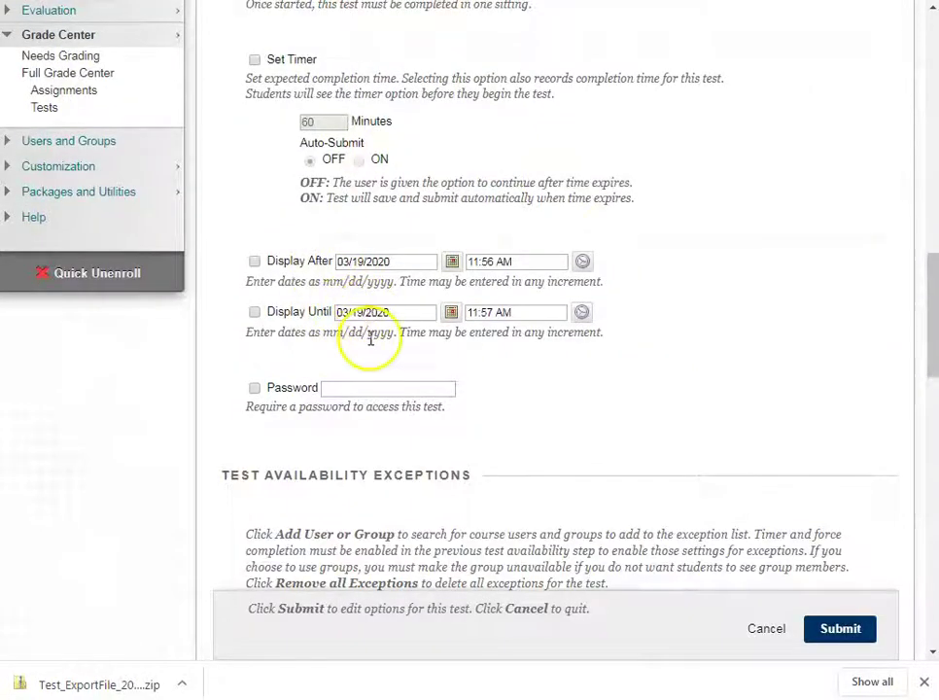
Set Show Test Results and Feedback to After Due Date with All Answers checked.
scroll(613, 334, "down", 2)
scroll(622, 333, "down", 6)
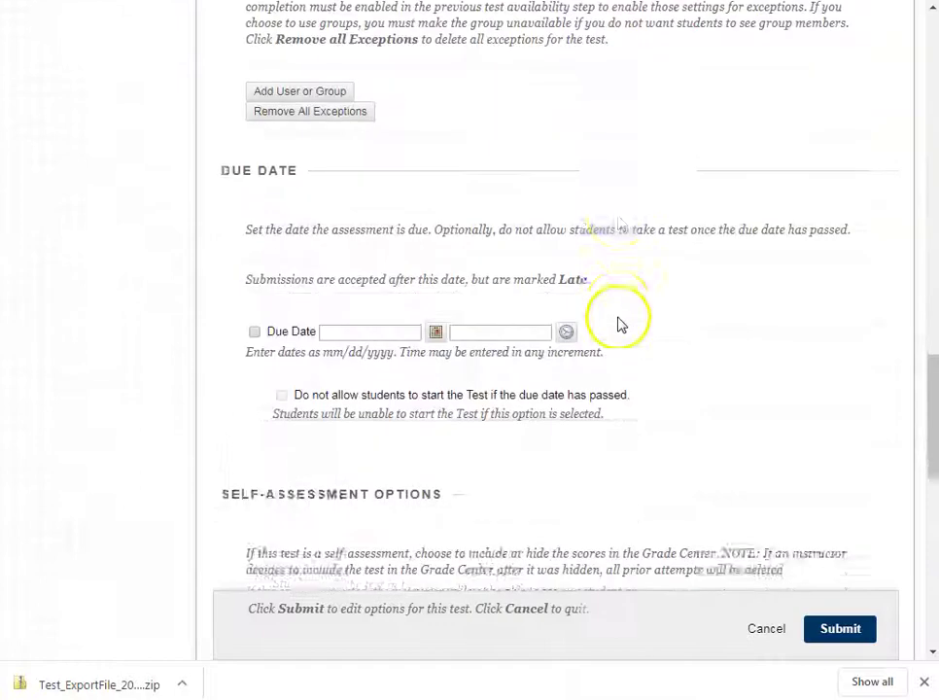
scroll(410, 347, "down", 3)
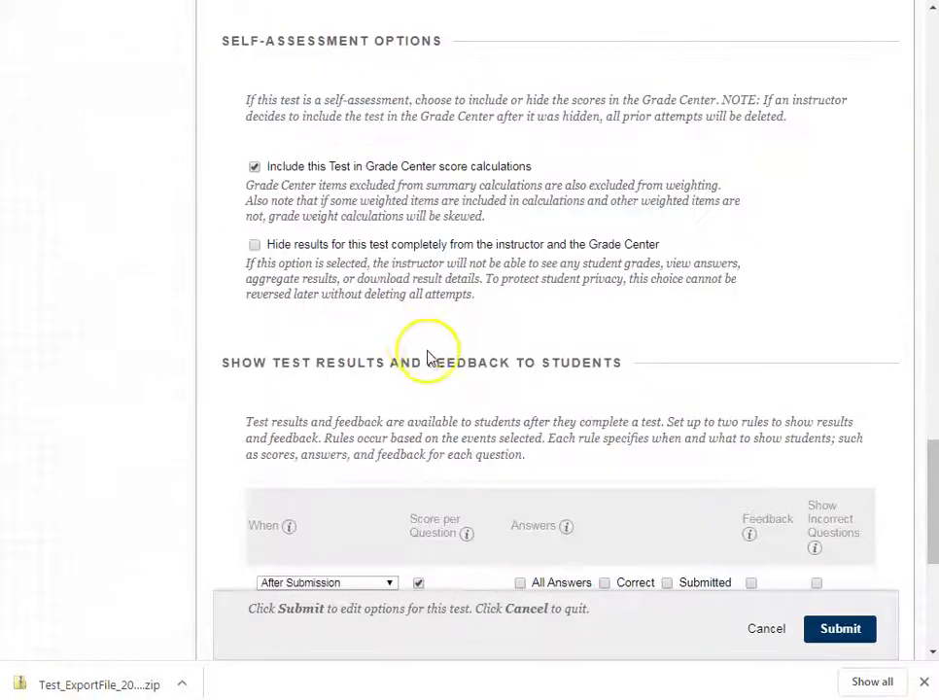
scroll(445, 181, "down", 5)
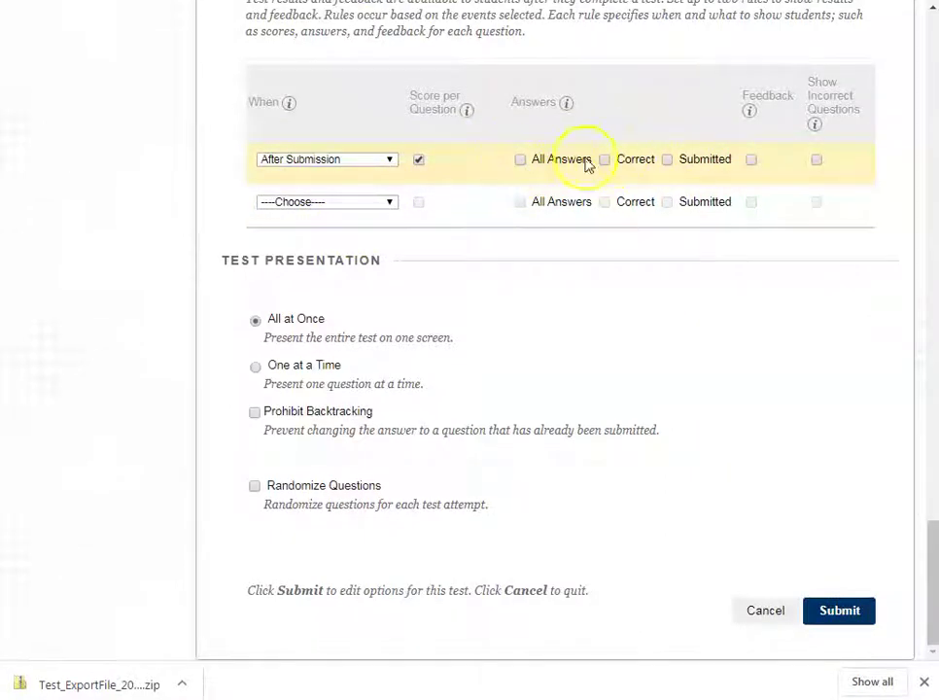
left_click(388, 166)
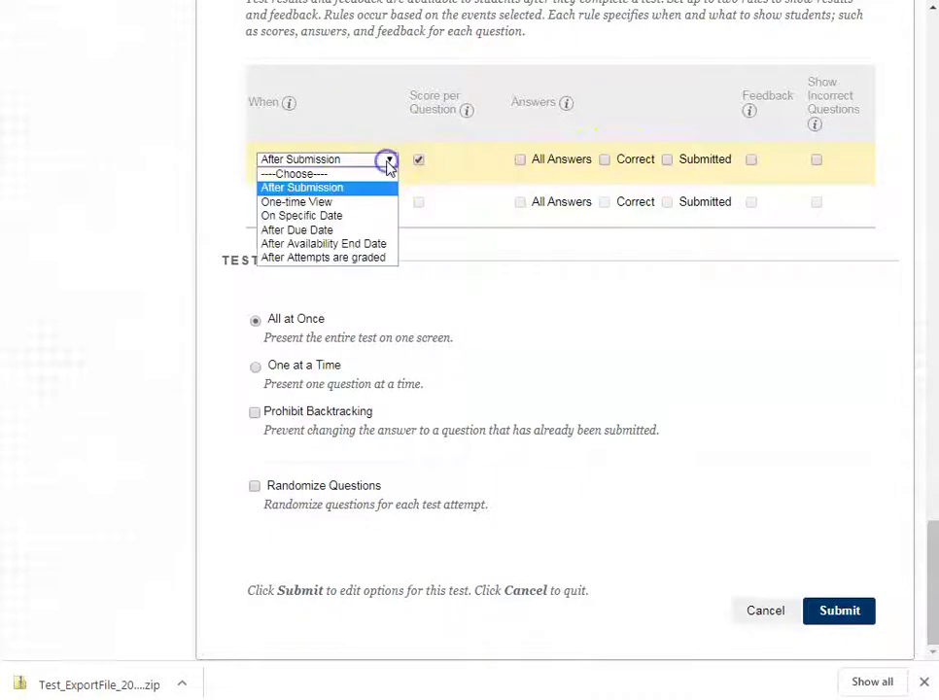
left_click(346, 230)
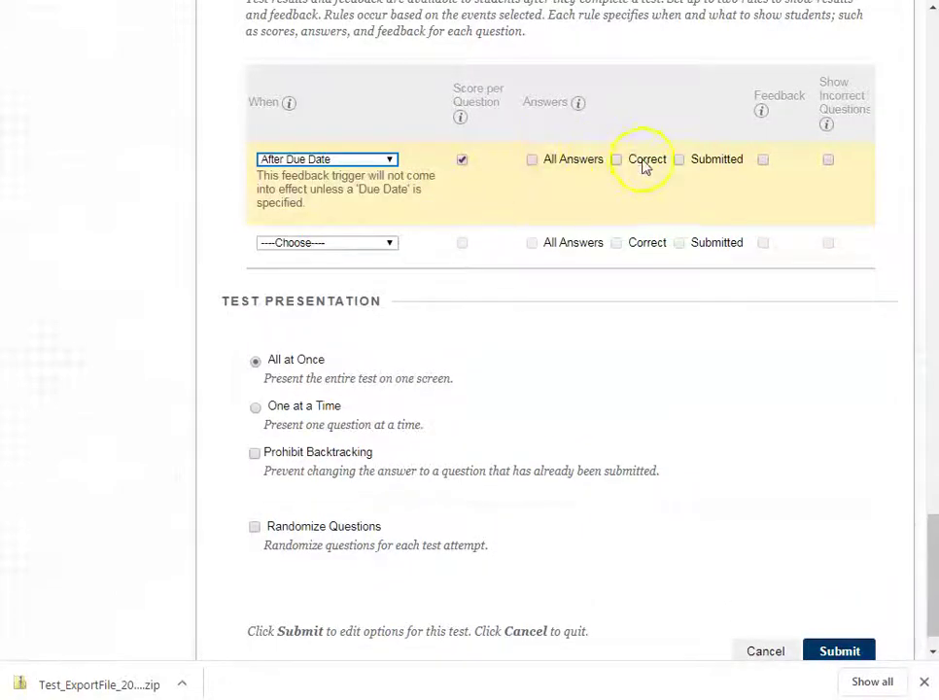
left_click(530, 163)
scroll(537, 237, "down", 1)
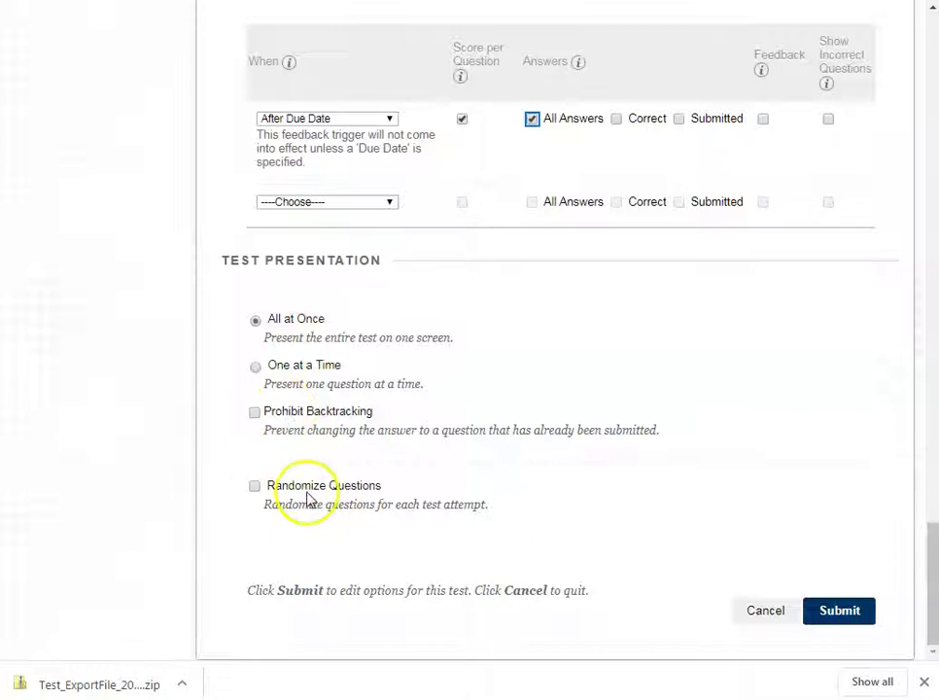
Submit the Mod 2 Quiz test options and scroll to the quiz in Learning Modules.
left_click(816, 617)
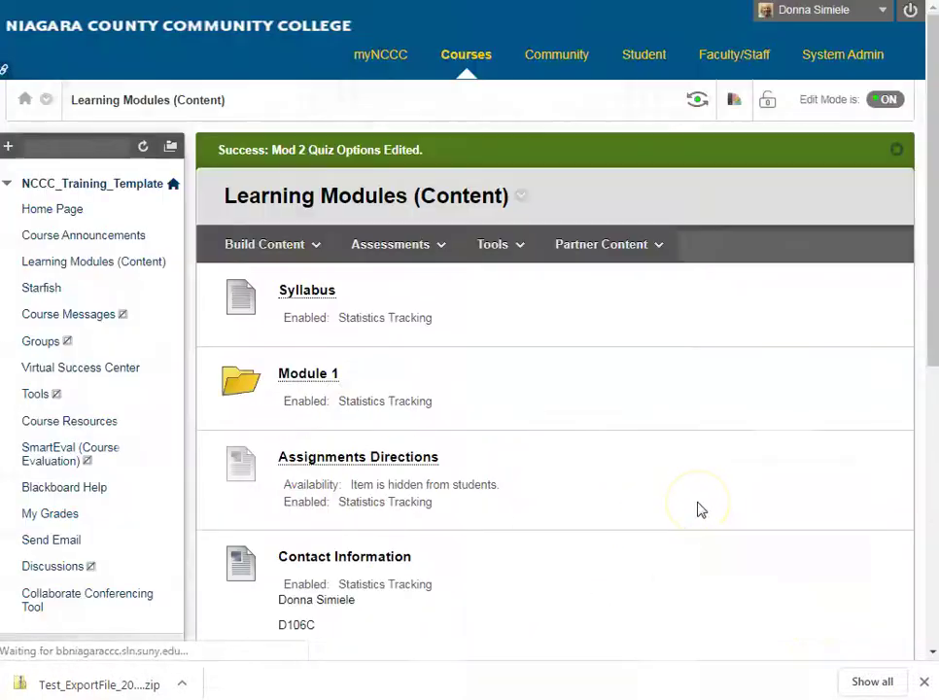
scroll(545, 511, "down", 3)
scroll(536, 523, "down", 6)
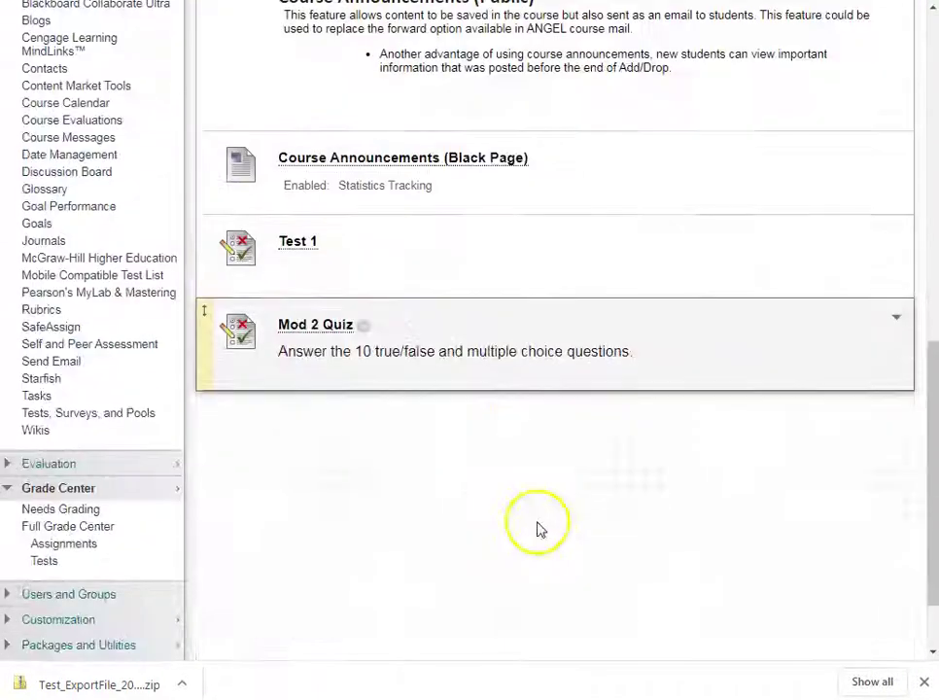